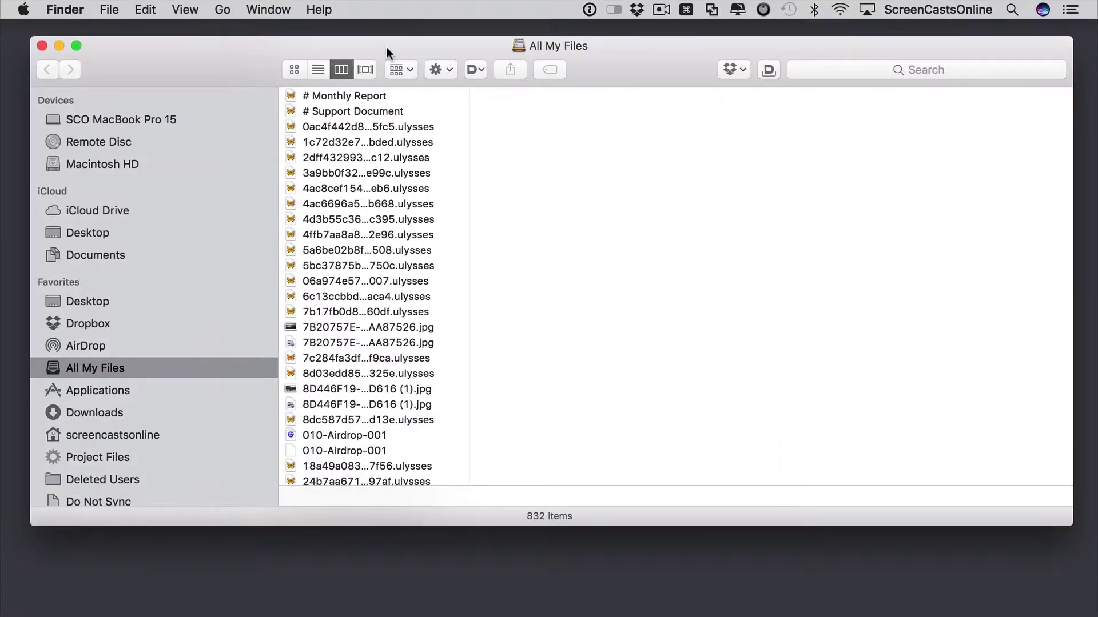
# Try the icon and list views, then return to column view.
pyautogui.click(302, 69)
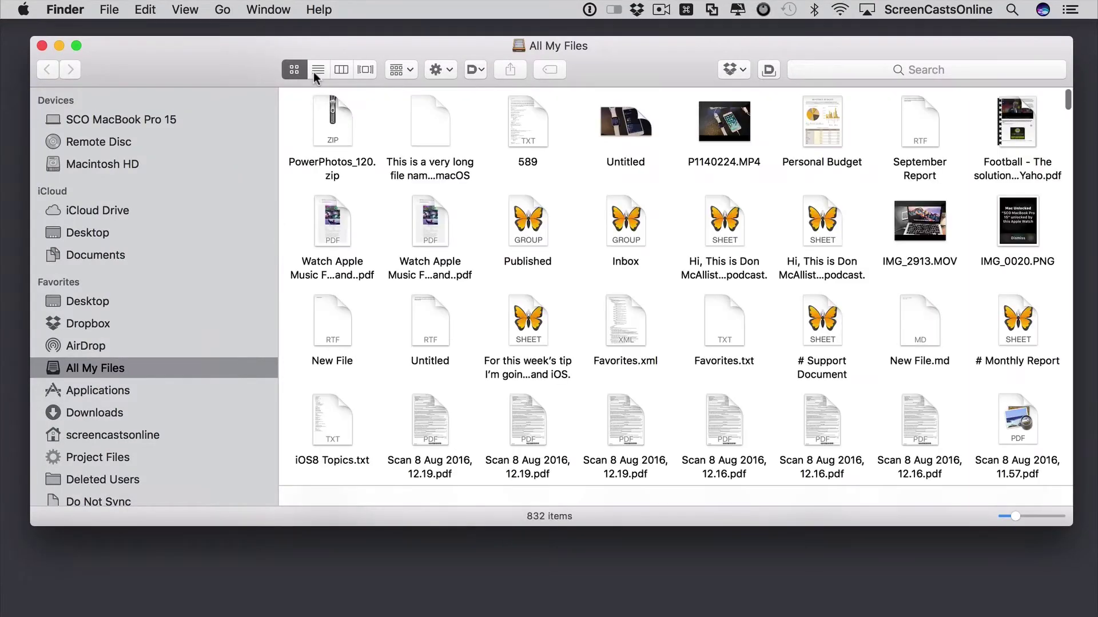
pyautogui.click(313, 72)
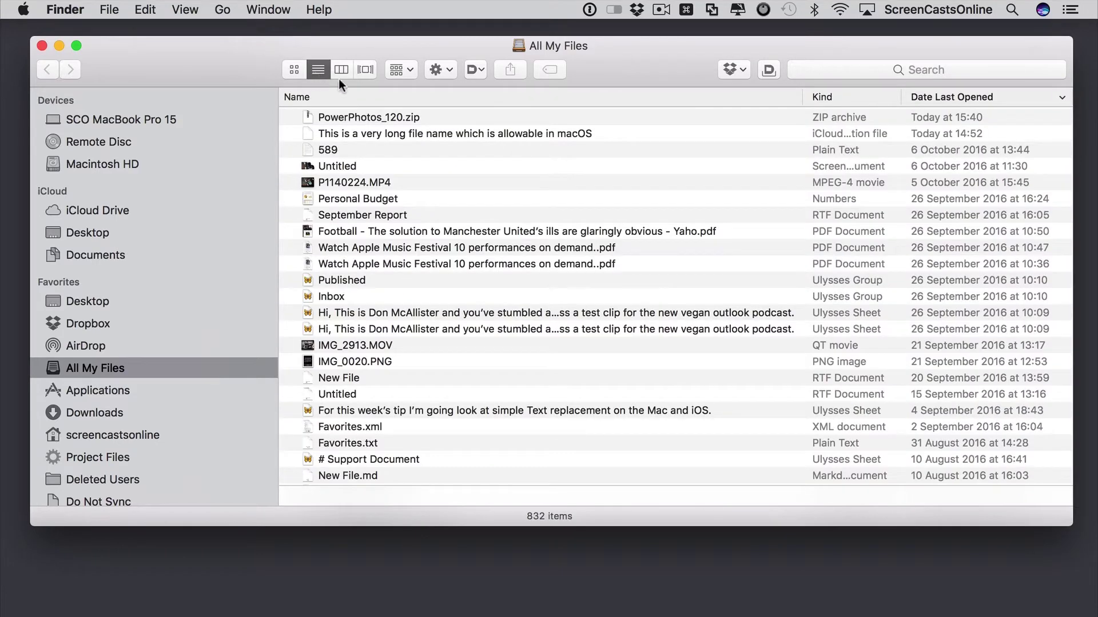
pyautogui.click(341, 70)
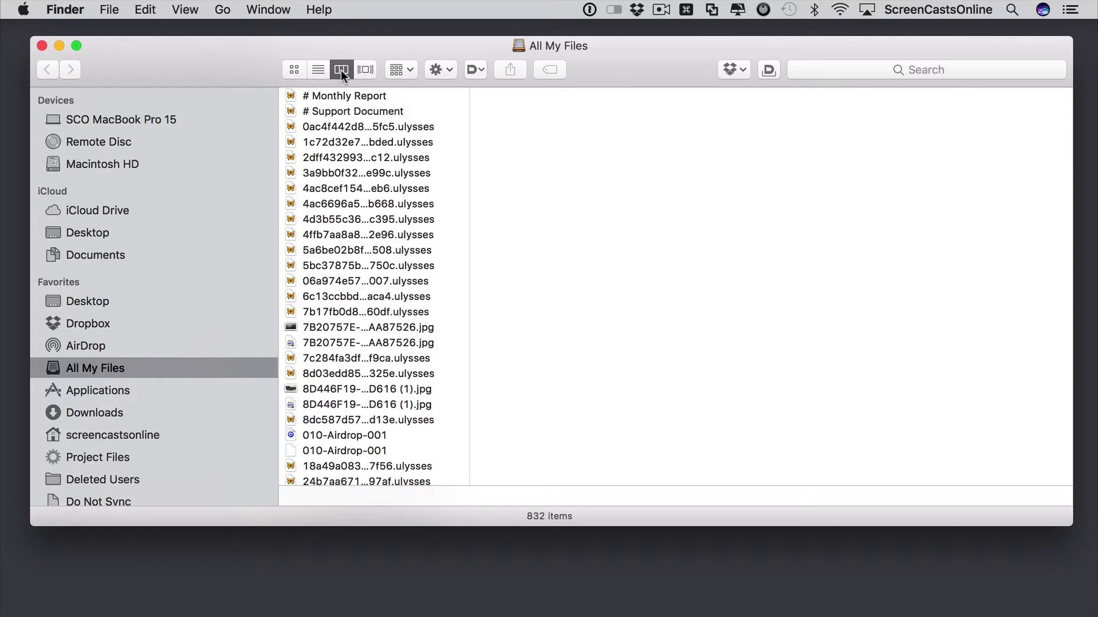
# Set Finder preferences so new windows show Documents, and close the All My Files windows.
pyautogui.click(41, 45)
pyautogui.press('super+n')
pyautogui.click(67, 10)
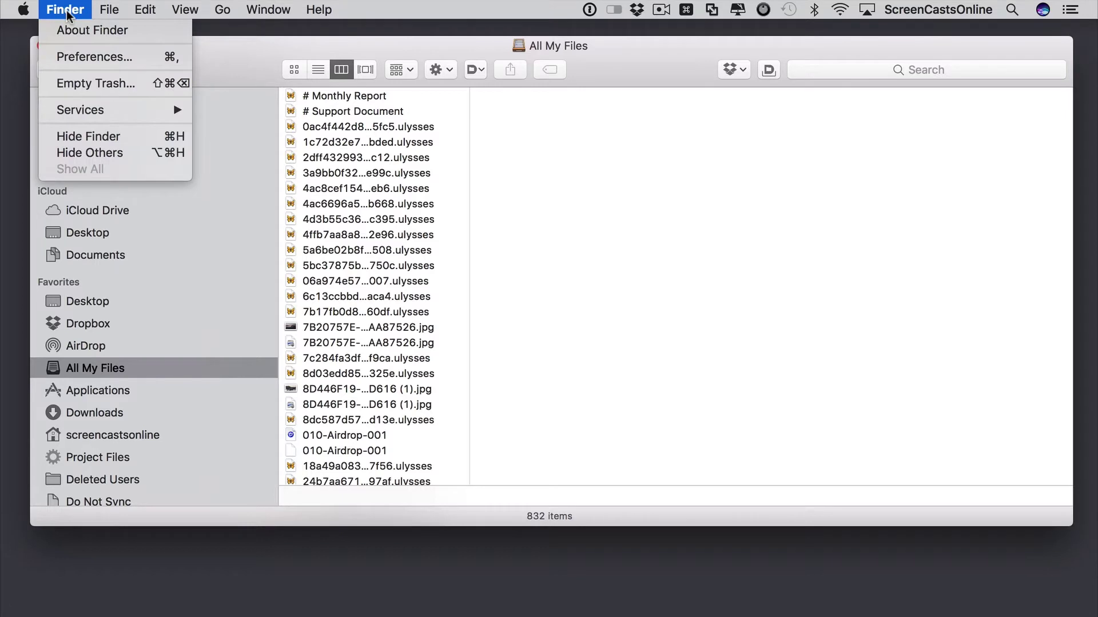
pyautogui.click(74, 56)
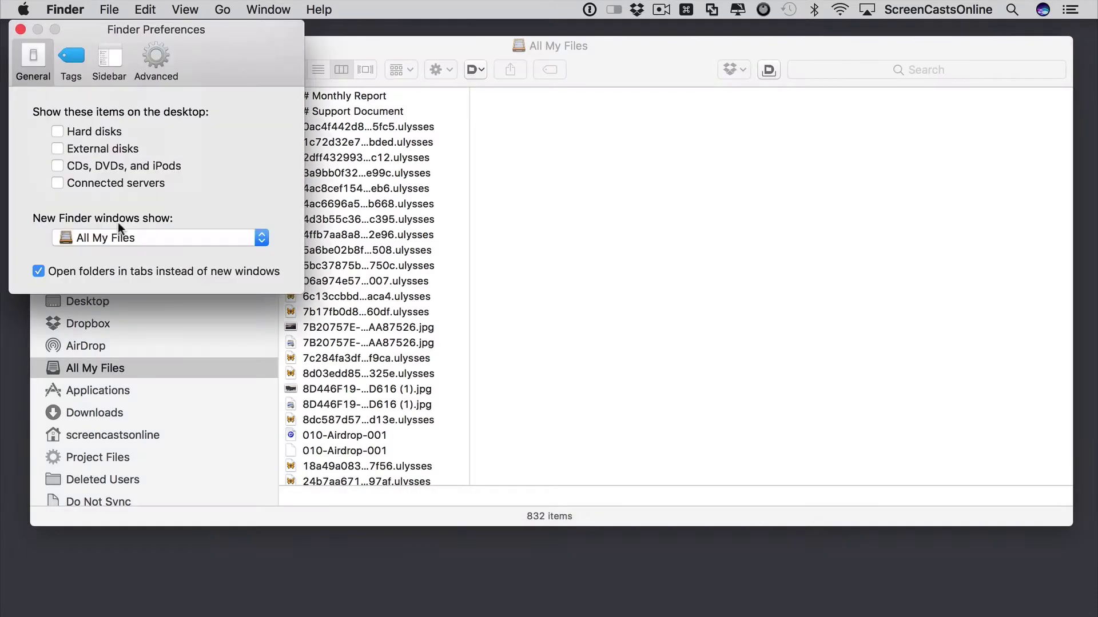
pyautogui.click(156, 235)
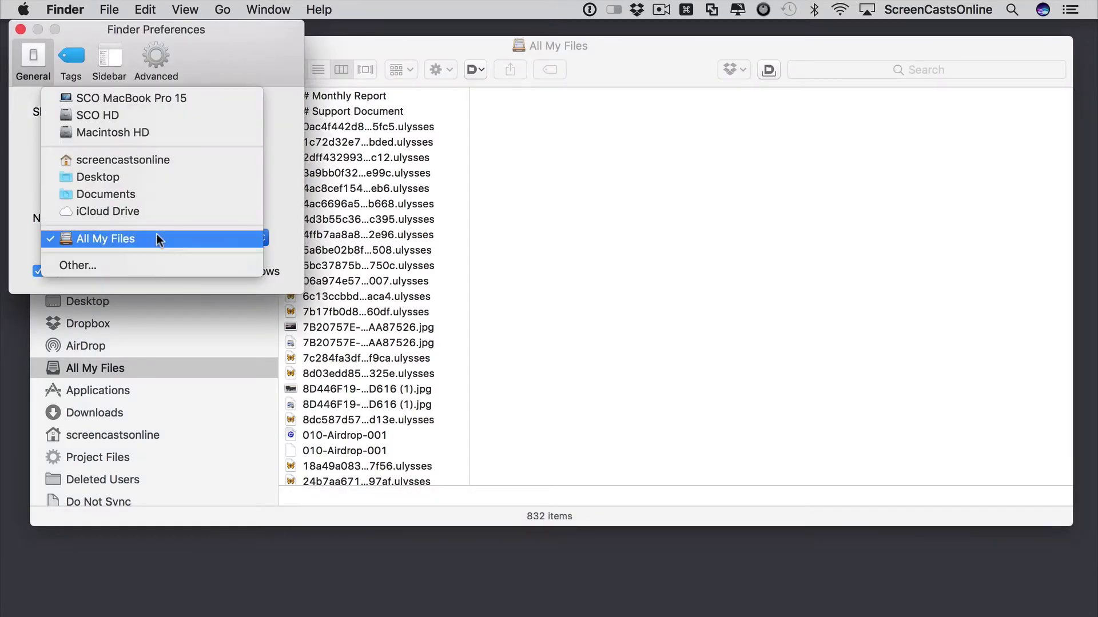
pyautogui.click(153, 194)
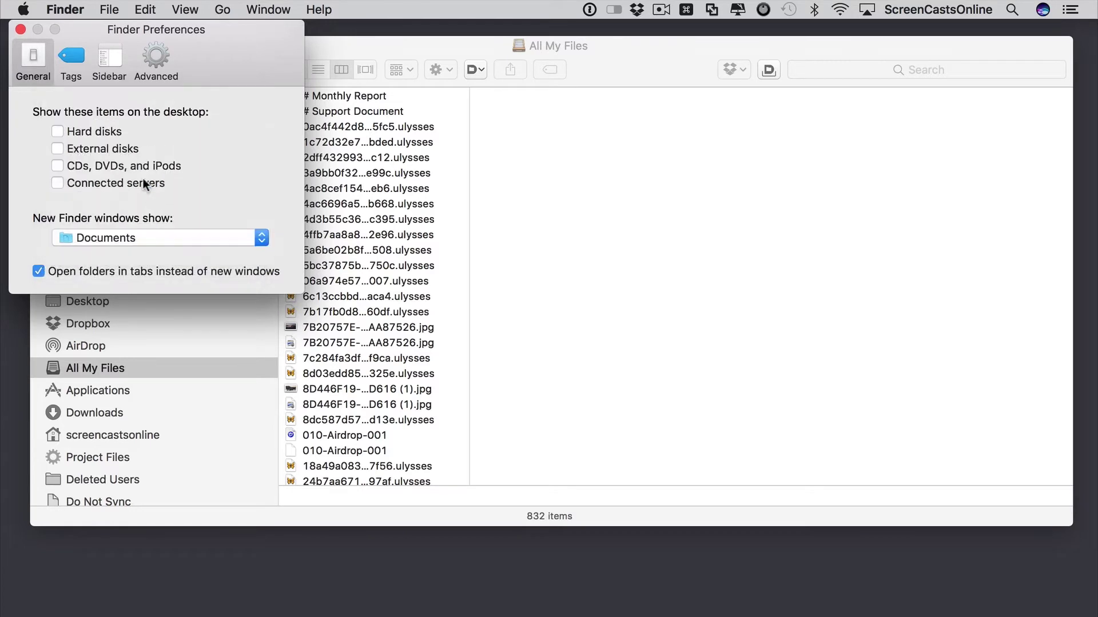
pyautogui.click(21, 28)
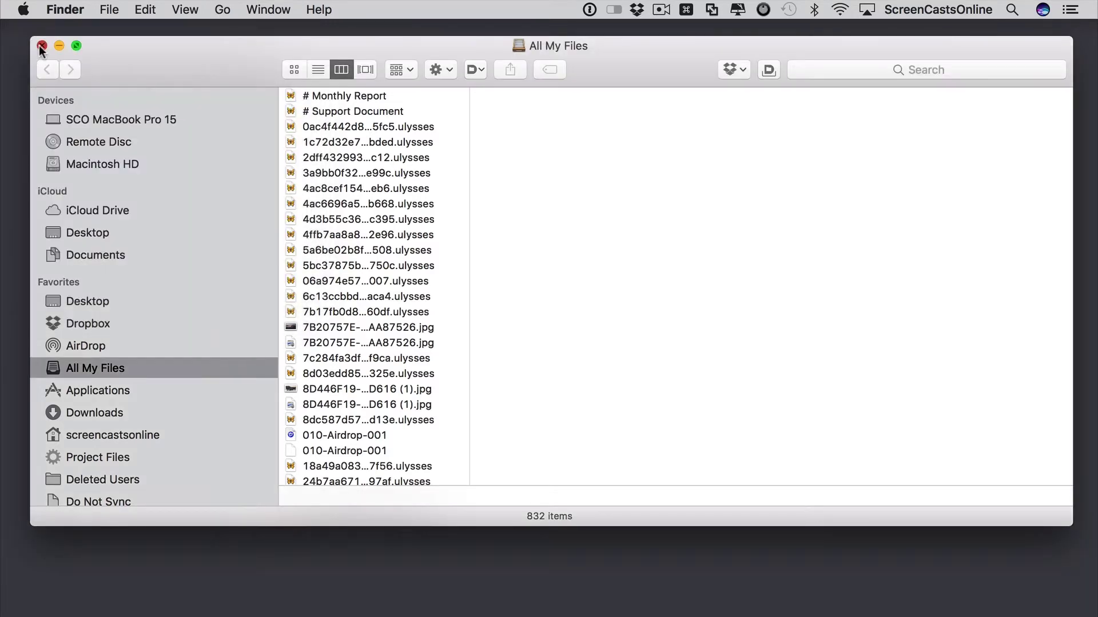
pyautogui.press('super+w')
# Auto-fit the first Documents column to its longest name, then close and reopen the window to check the width.
pyautogui.press('super+n')
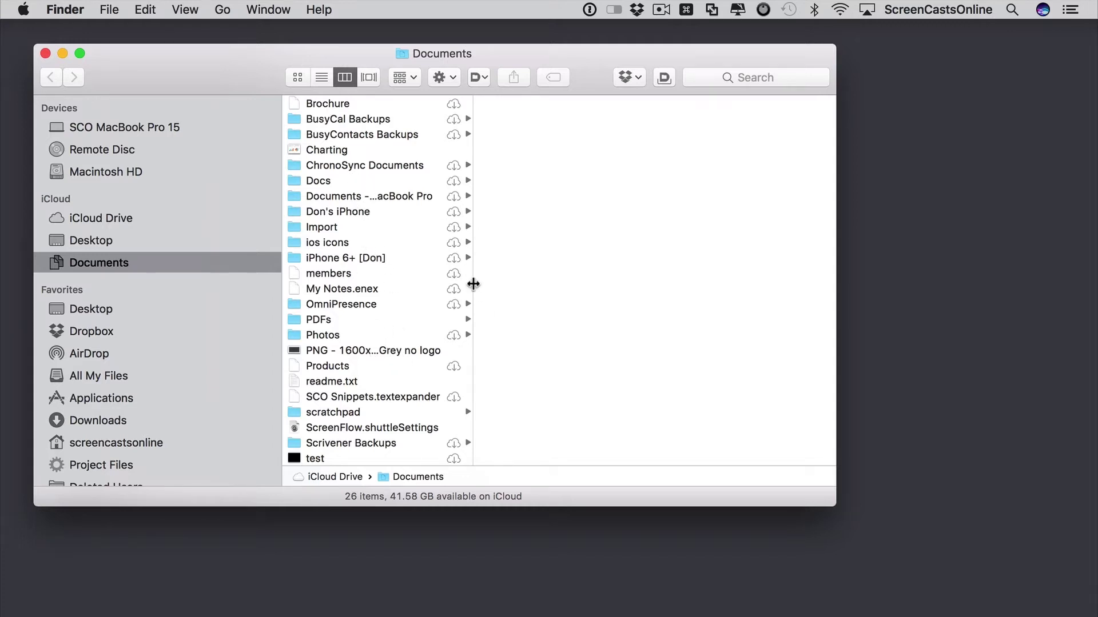
pyautogui.doubleClick(473, 284)
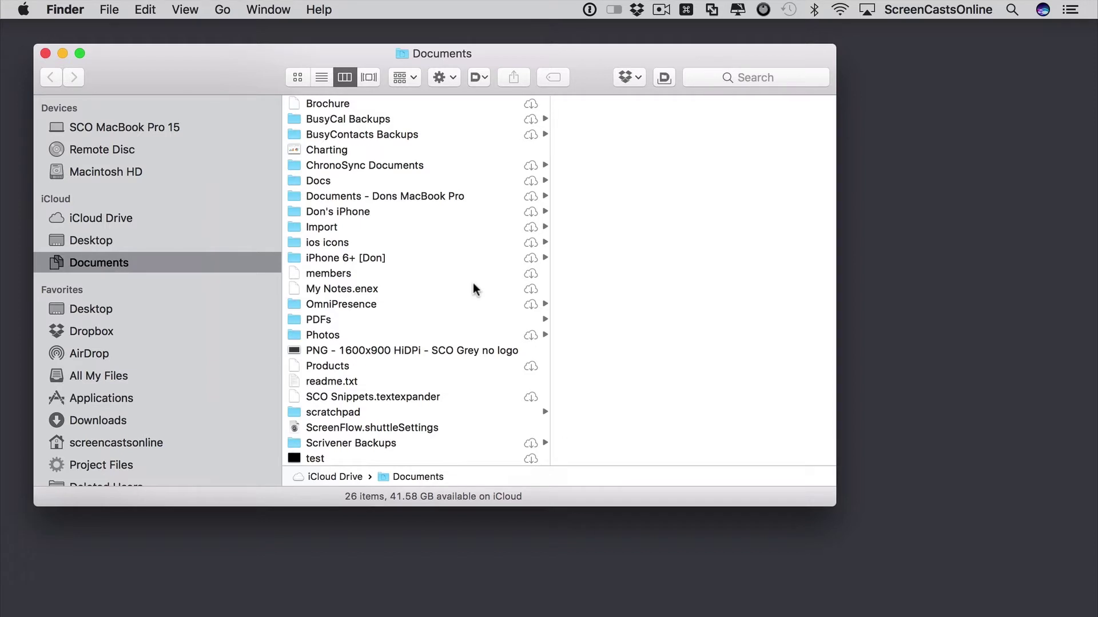
pyautogui.press('super+w')
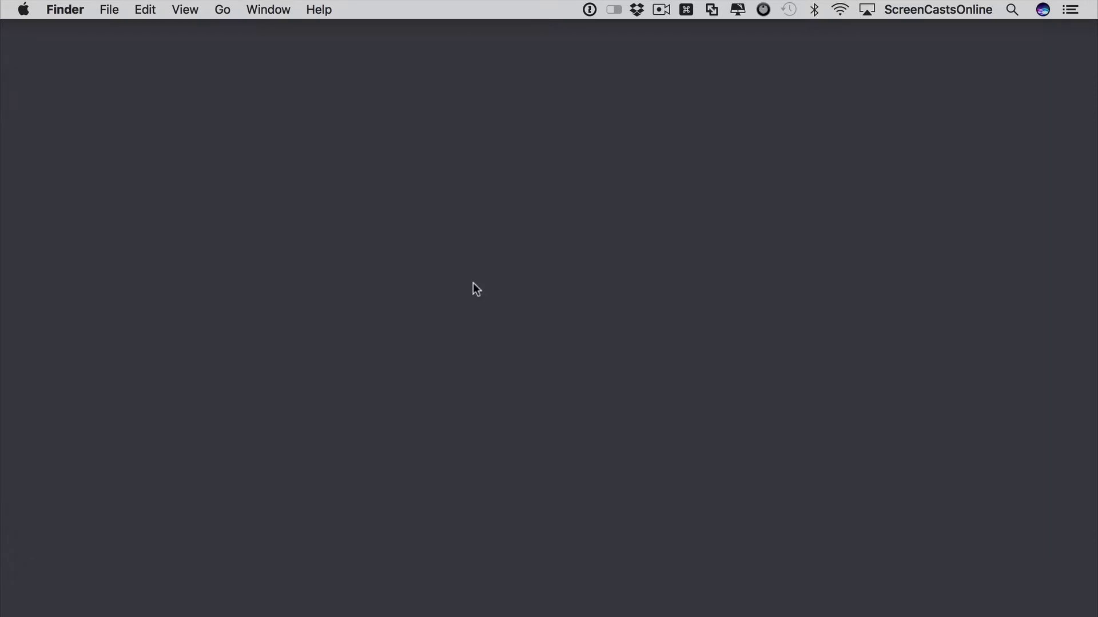
pyautogui.press('super+n')
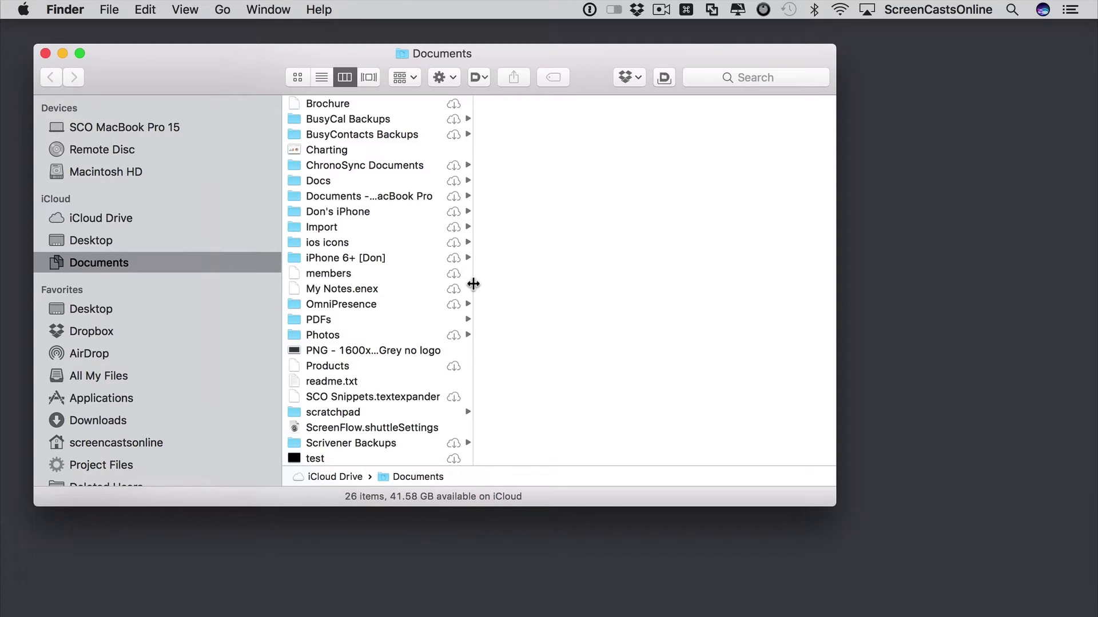
# Option-drag the first column divider wider for all columns, then open a new window to confirm it's kept.
pyautogui.press('alt')
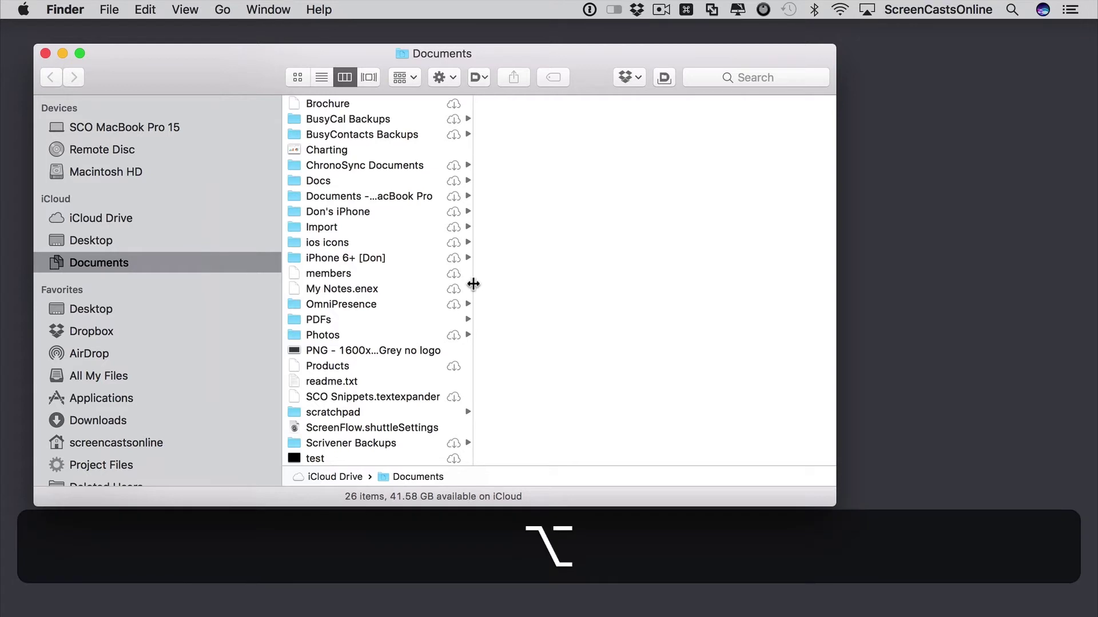
pyautogui.moveTo(473, 284); pyautogui.dragTo(582, 286)
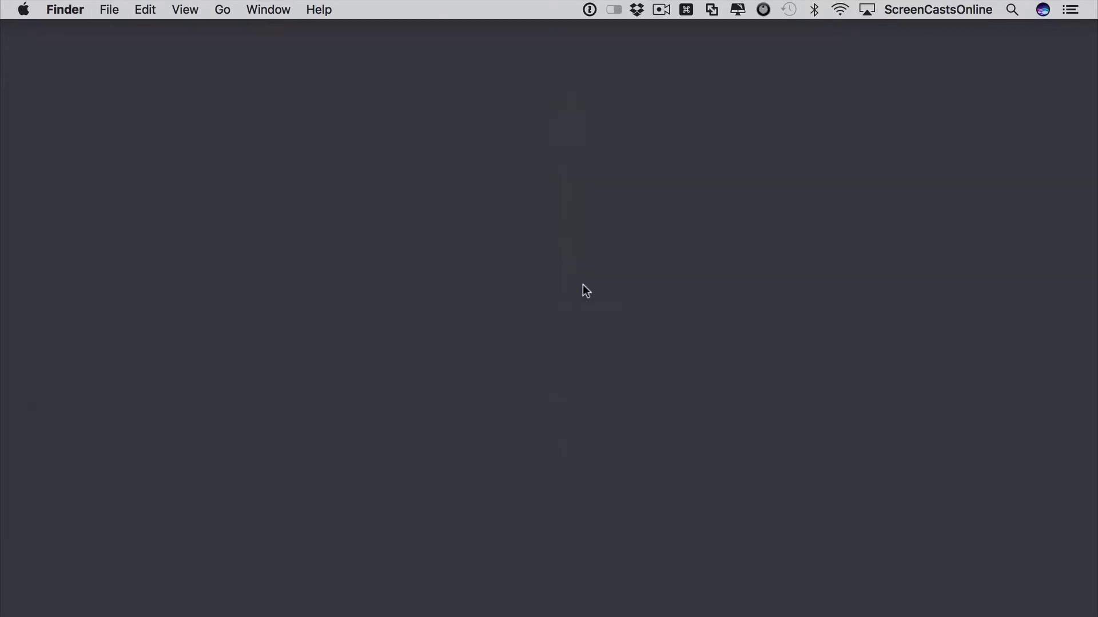
pyautogui.press('super+n')
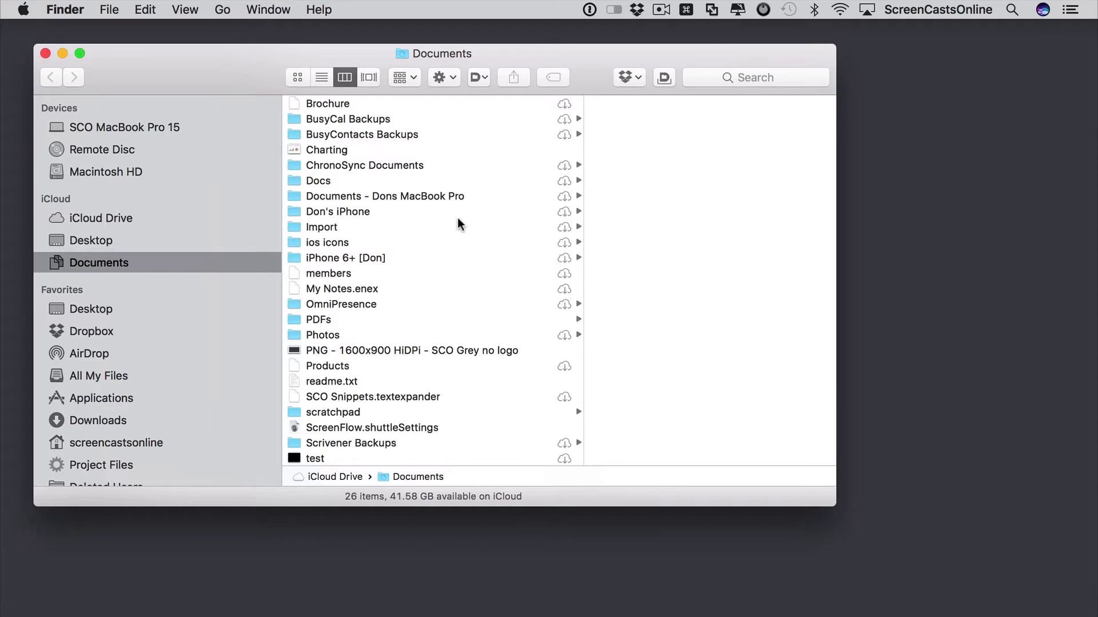
# Open the MacBook Pro subfolder, enlarge the window, and right-size all columns individually.
pyautogui.click(414, 196)
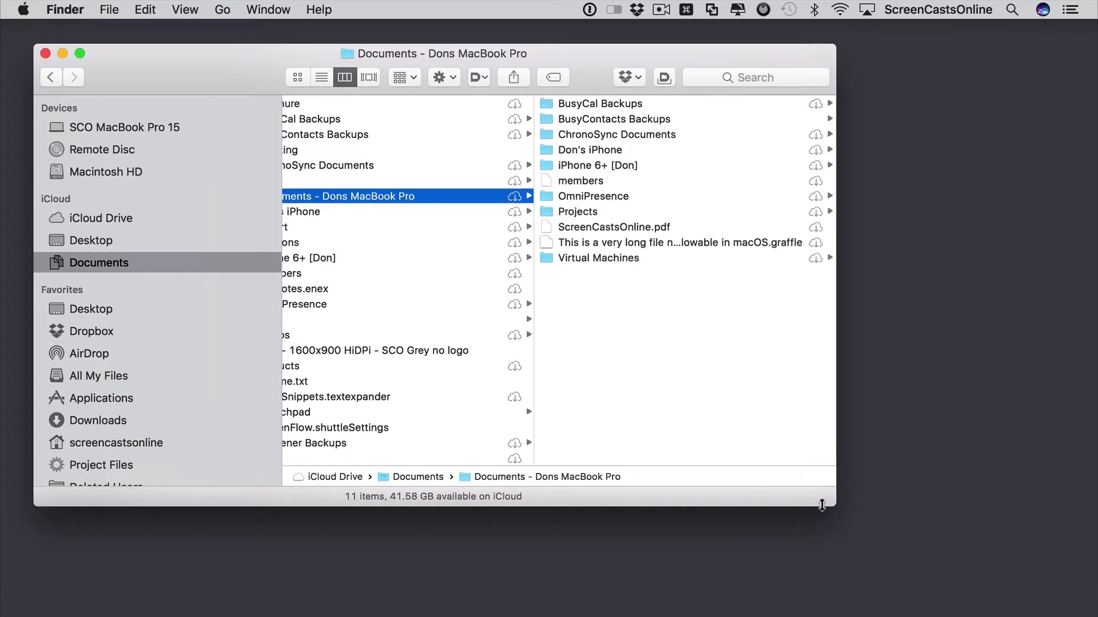
pyautogui.moveTo(828, 503); pyautogui.dragTo(1076, 584)
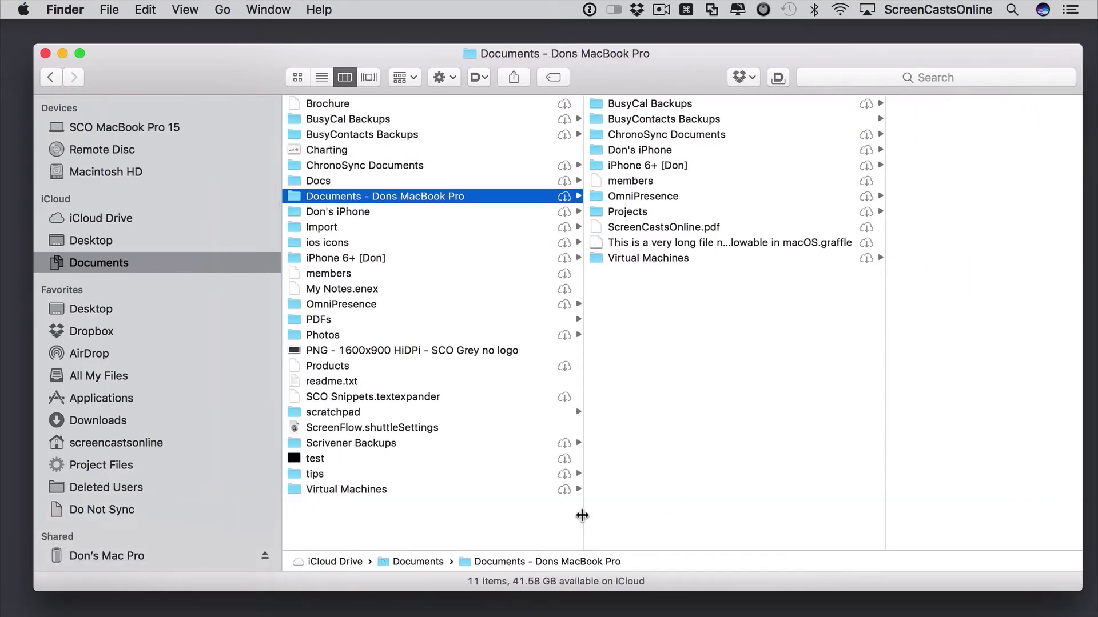
pyautogui.rightClick(582, 516)
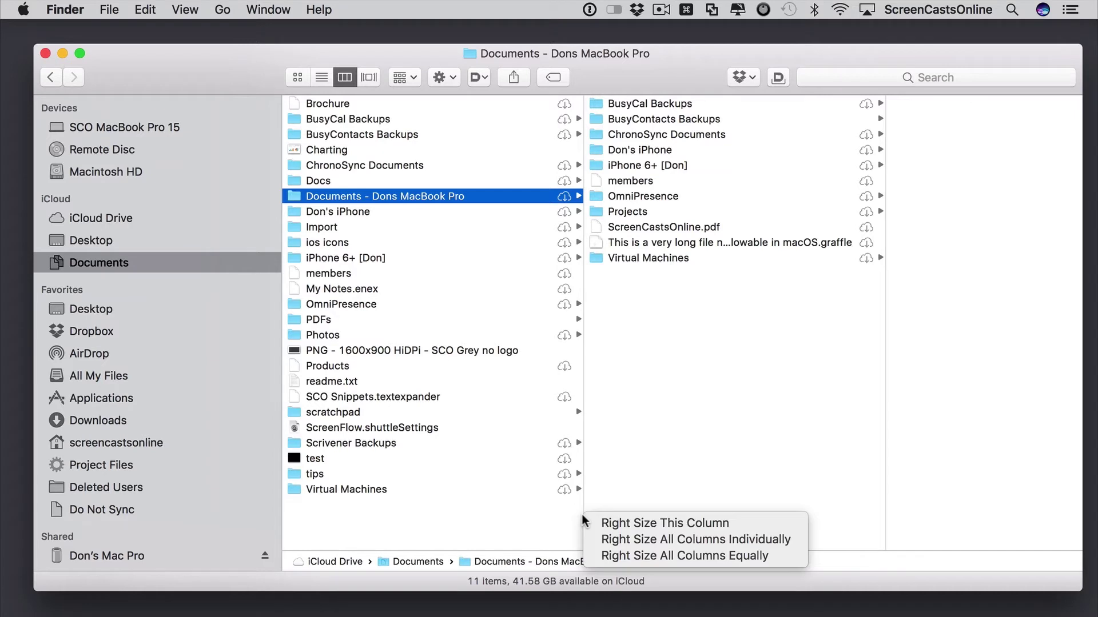
pyautogui.click(612, 540)
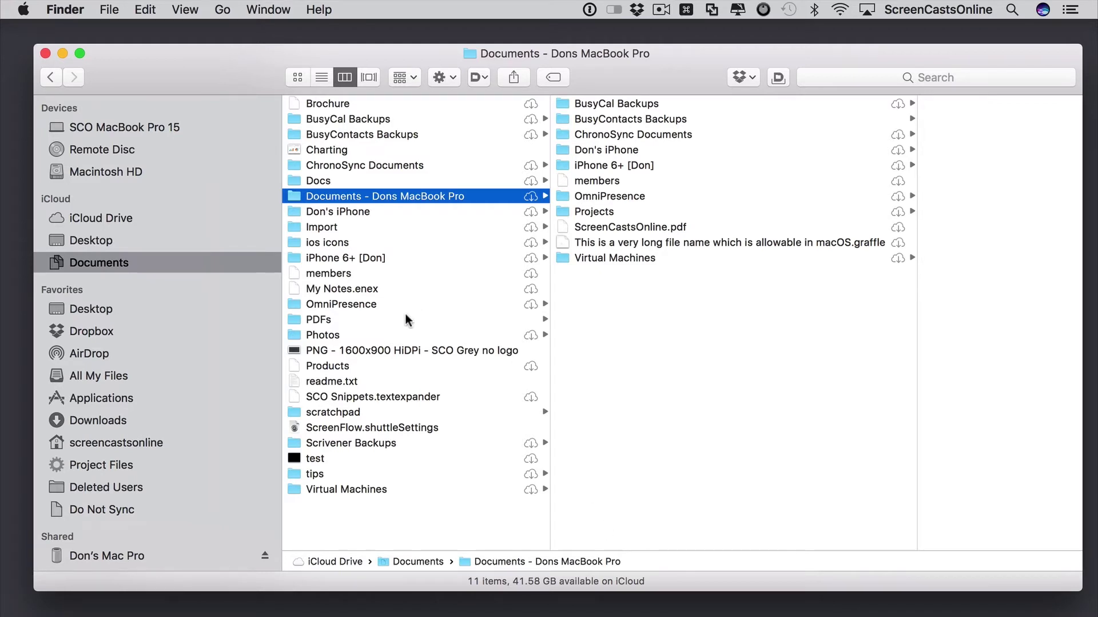
# Switch the window to All My Files and scroll through its 832 items.
pyautogui.click(103, 374)
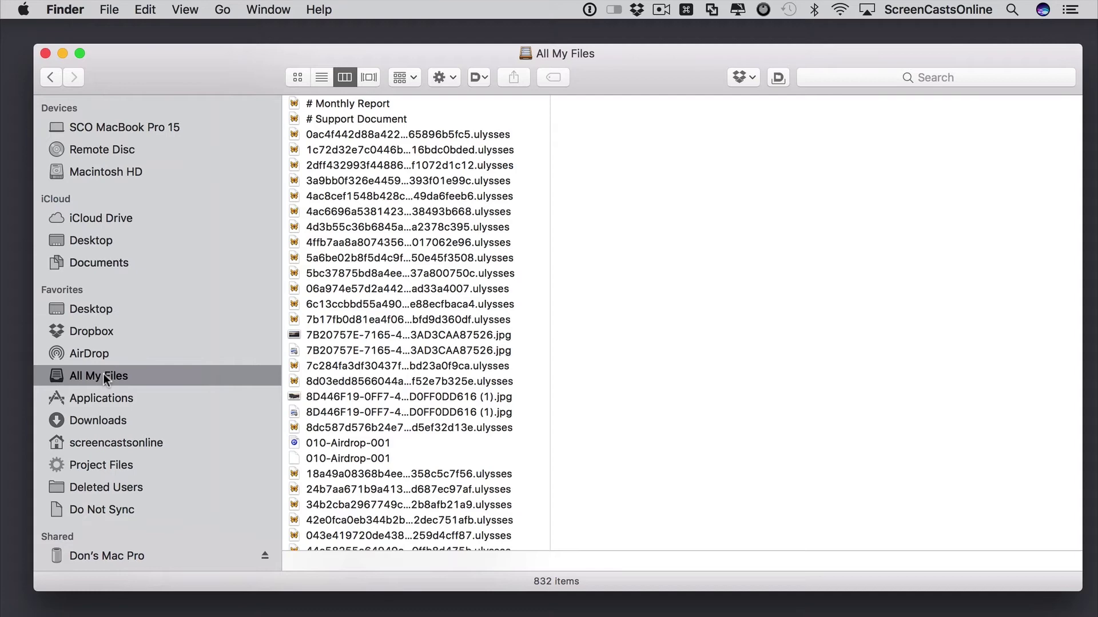
pyautogui.scroll(-2, 434, 323)
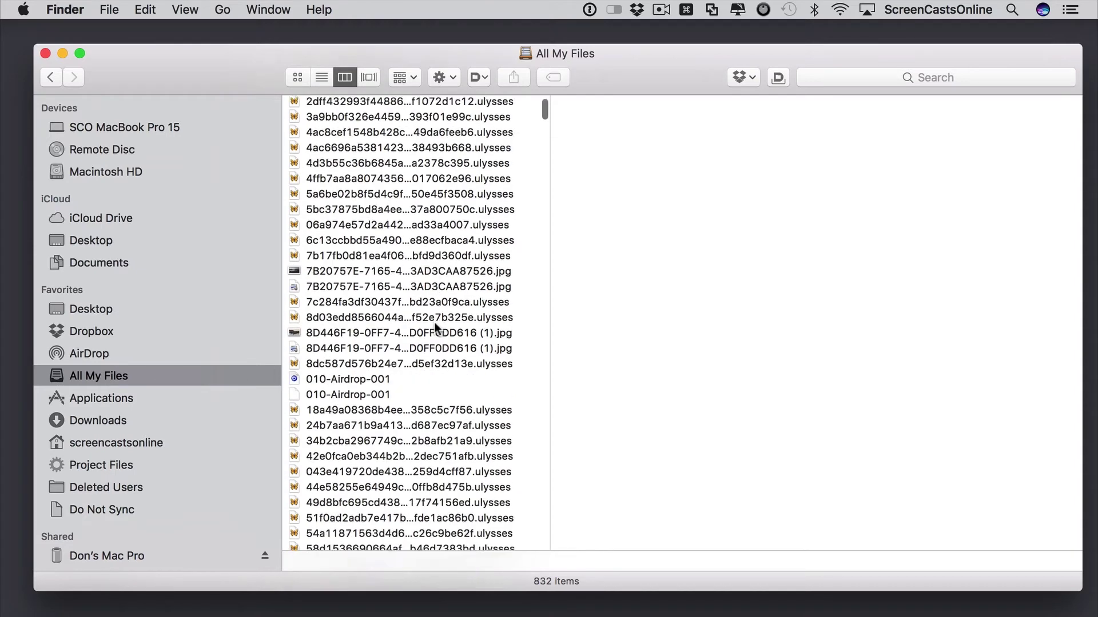
pyautogui.scroll(-10, 434, 321)
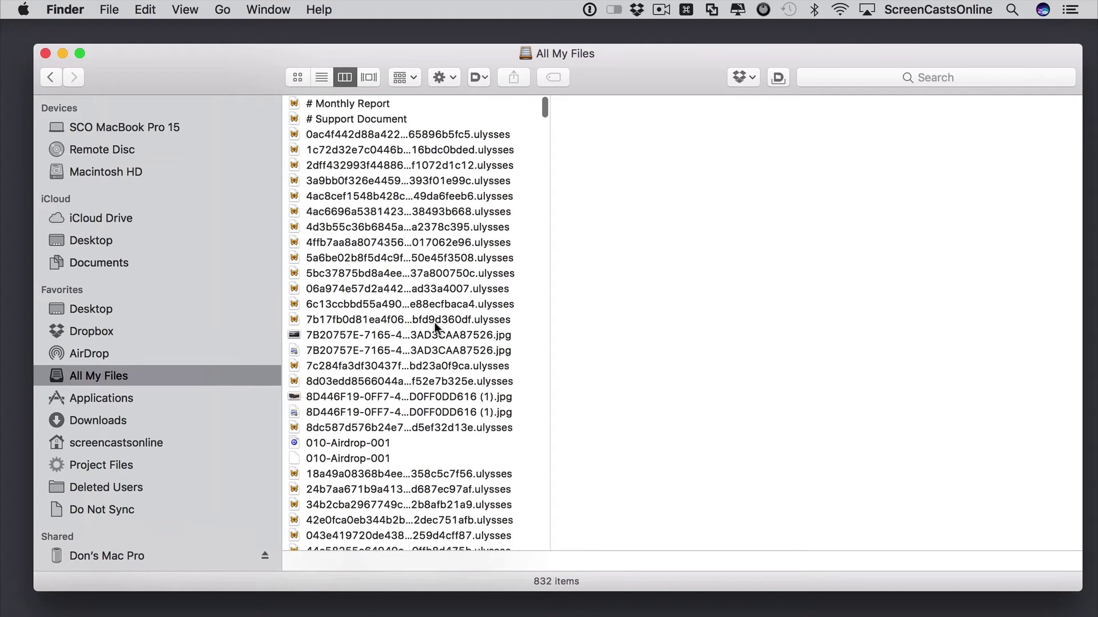
pyautogui.scroll(-15, 434, 324)
pyautogui.scroll(-20, 434, 324)
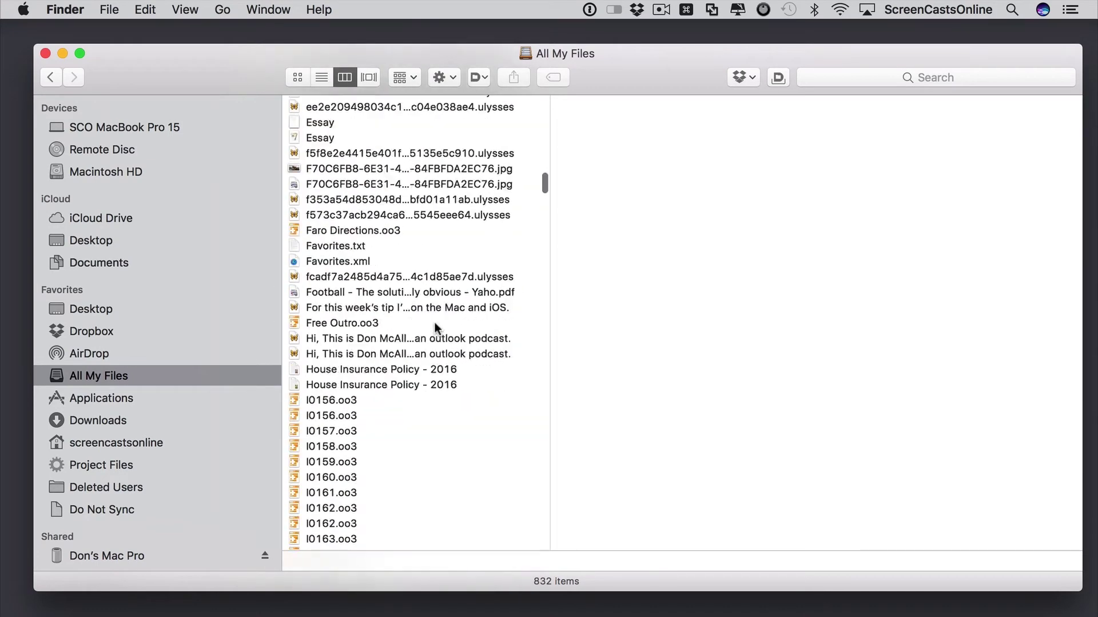
pyautogui.scroll(20, 436, 329)
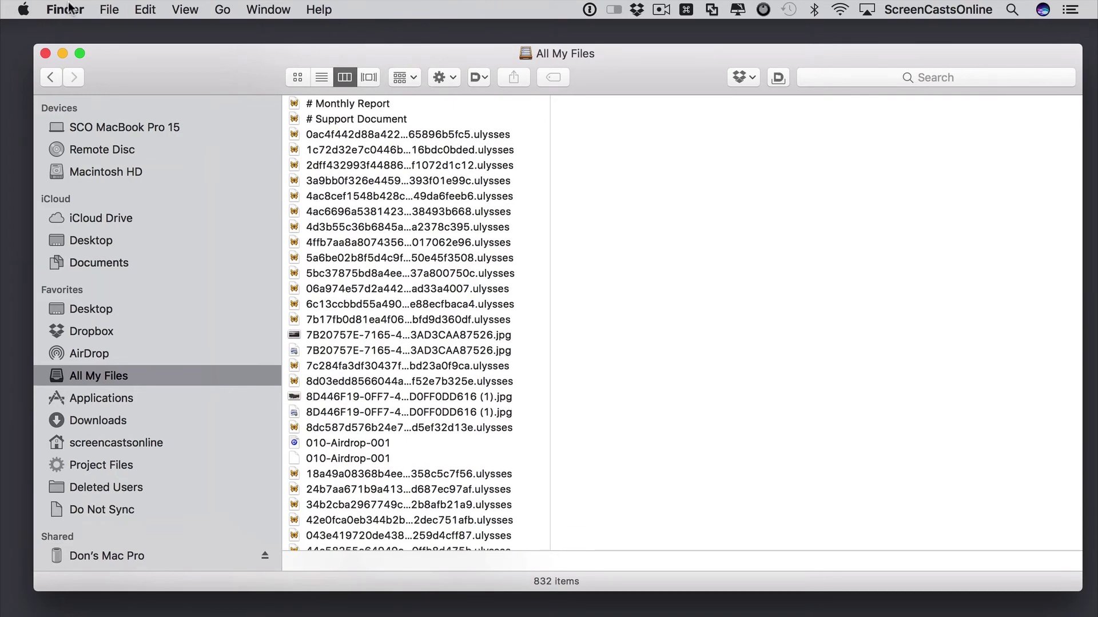
pyautogui.press('super+space')
# Launch System Preferences via Spotlight, set Show scroll bars to Always under General, and close it.
pyautogui.write('sys')
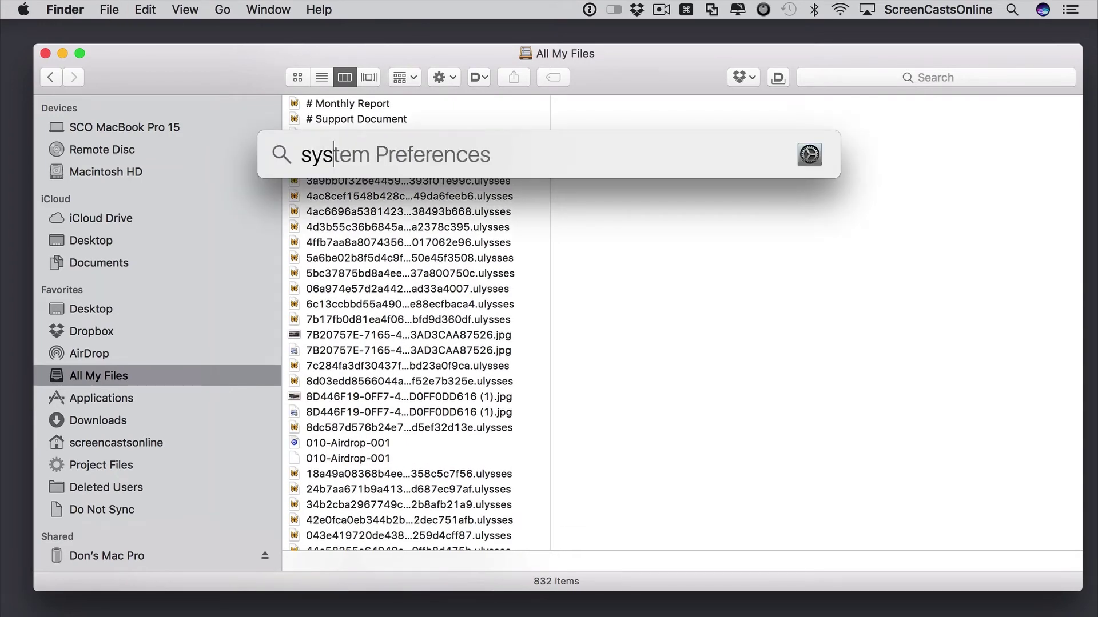
pyautogui.press('Return')
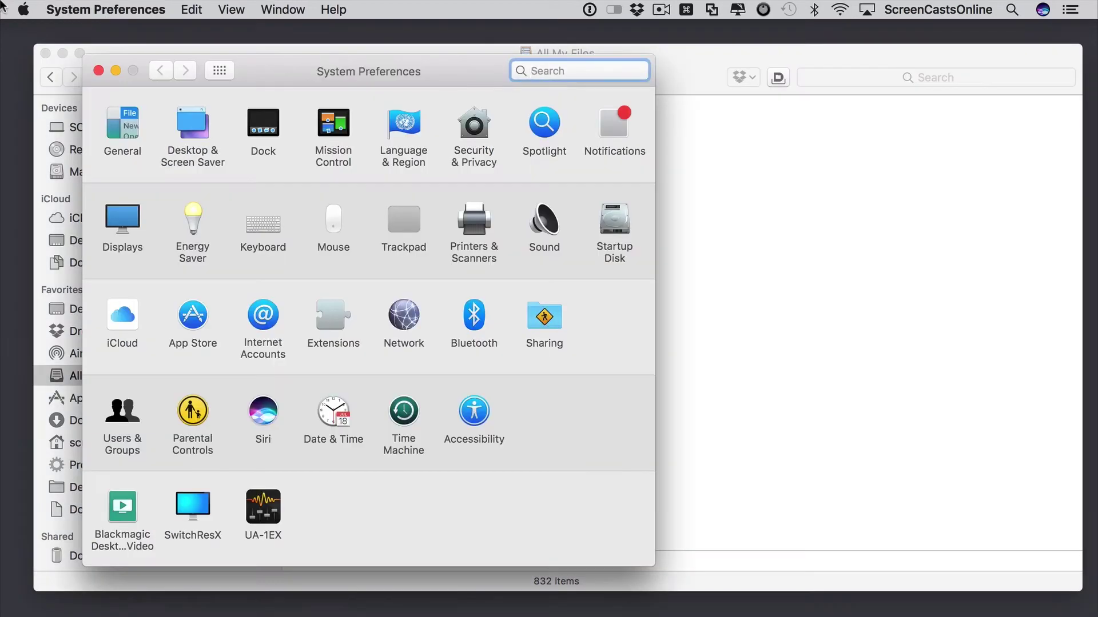
pyautogui.click(118, 122)
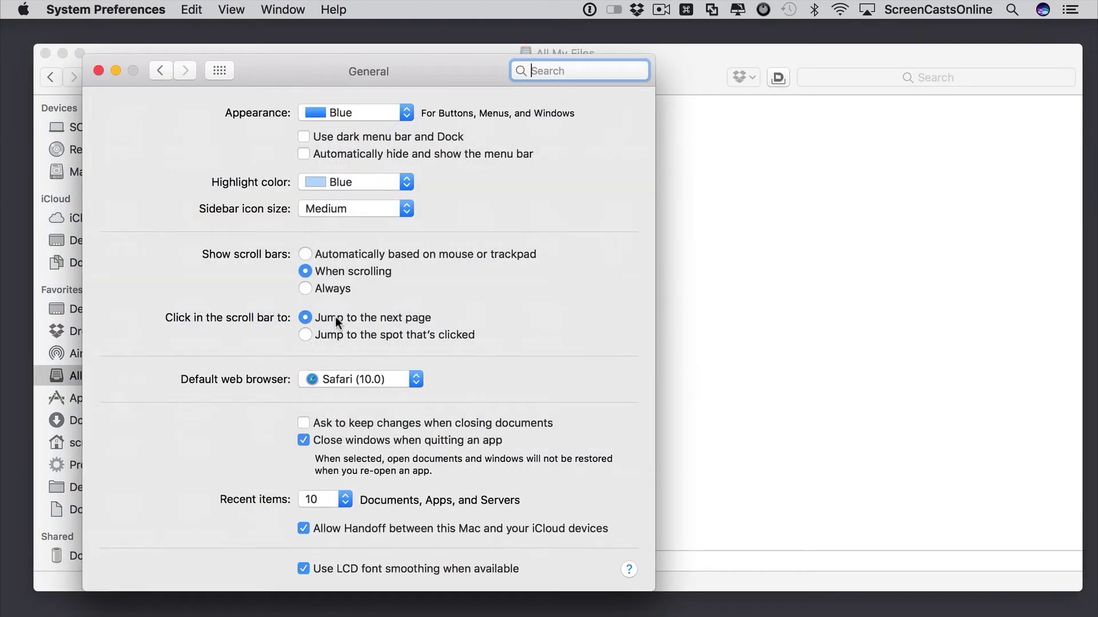
pyautogui.click(327, 289)
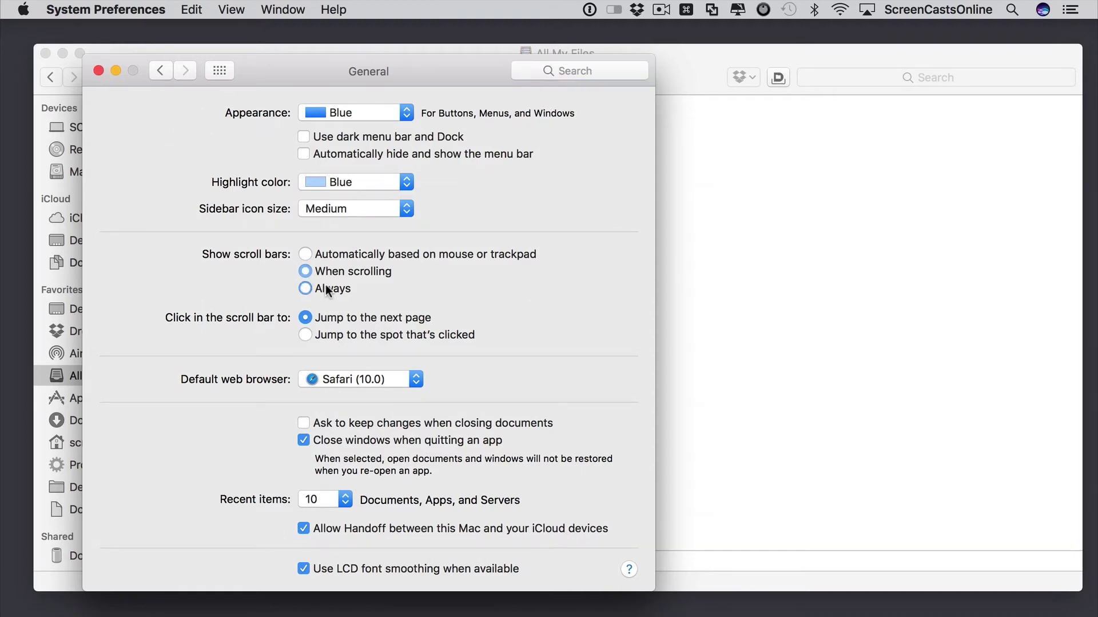
pyautogui.click(98, 71)
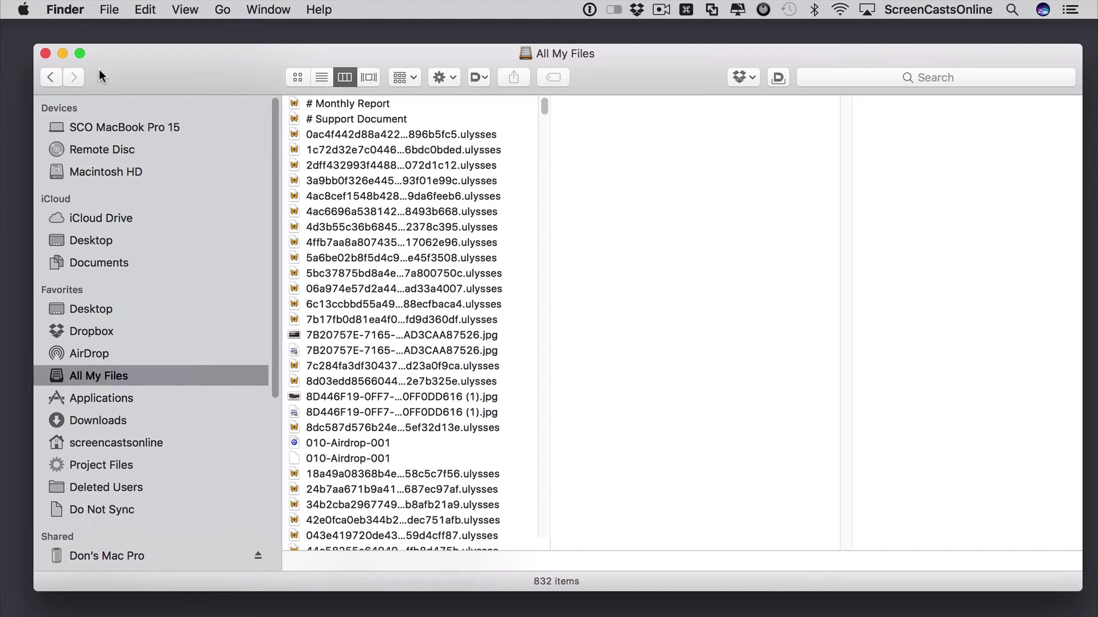
# Replace All My Files with a new Documents window and resize its first column.
pyautogui.press('super+w')
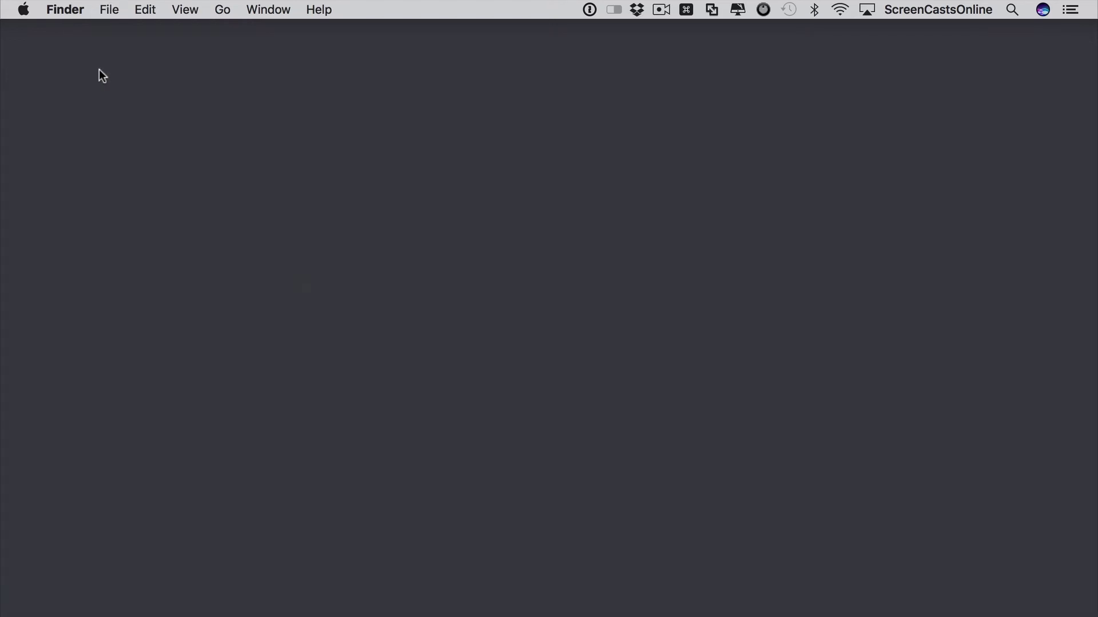
pyautogui.press('super+n')
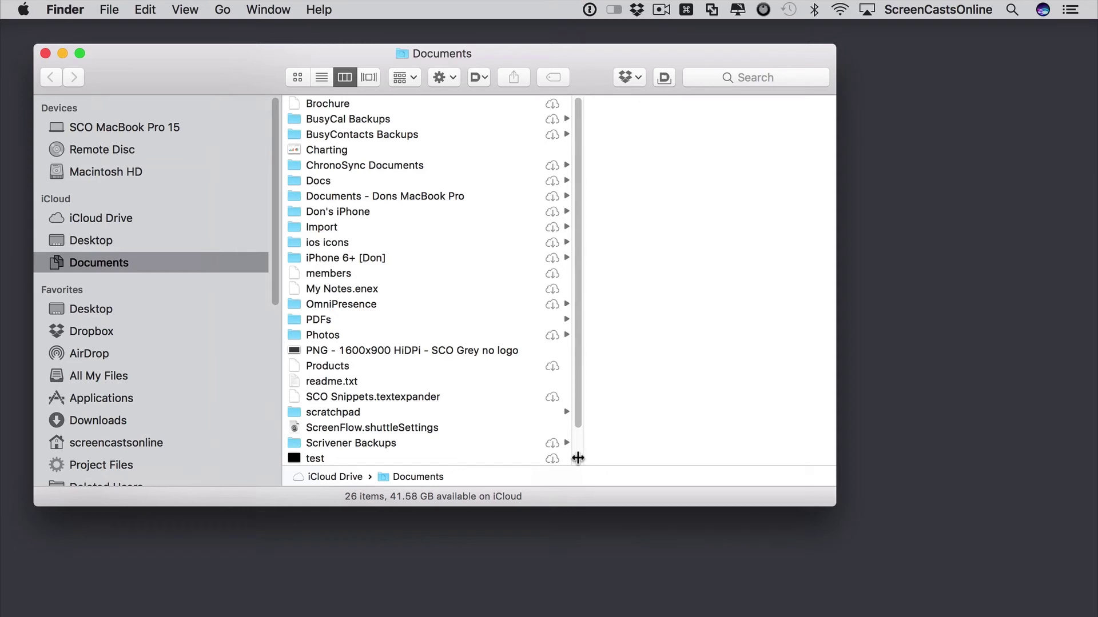
pyautogui.moveTo(584, 459)
pyautogui.mouseDown()
pyautogui.moveTo(735, 441)
pyautogui.moveTo(478, 444)
pyautogui.moveTo(659, 443)
pyautogui.moveTo(582, 442)
pyautogui.mouseUp()
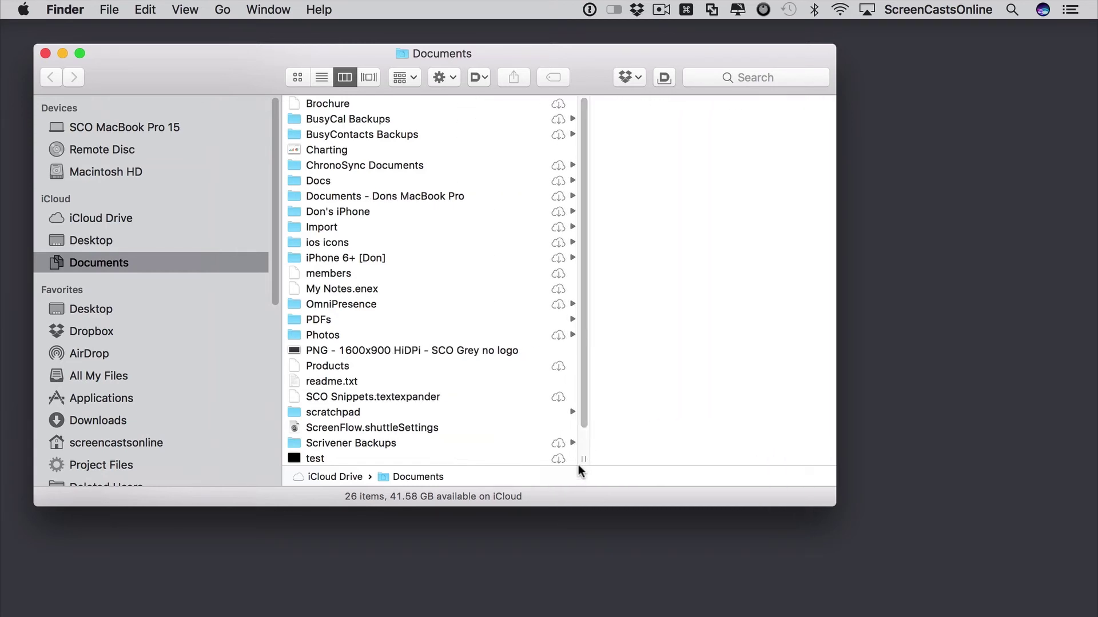
pyautogui.rightClick(581, 458)
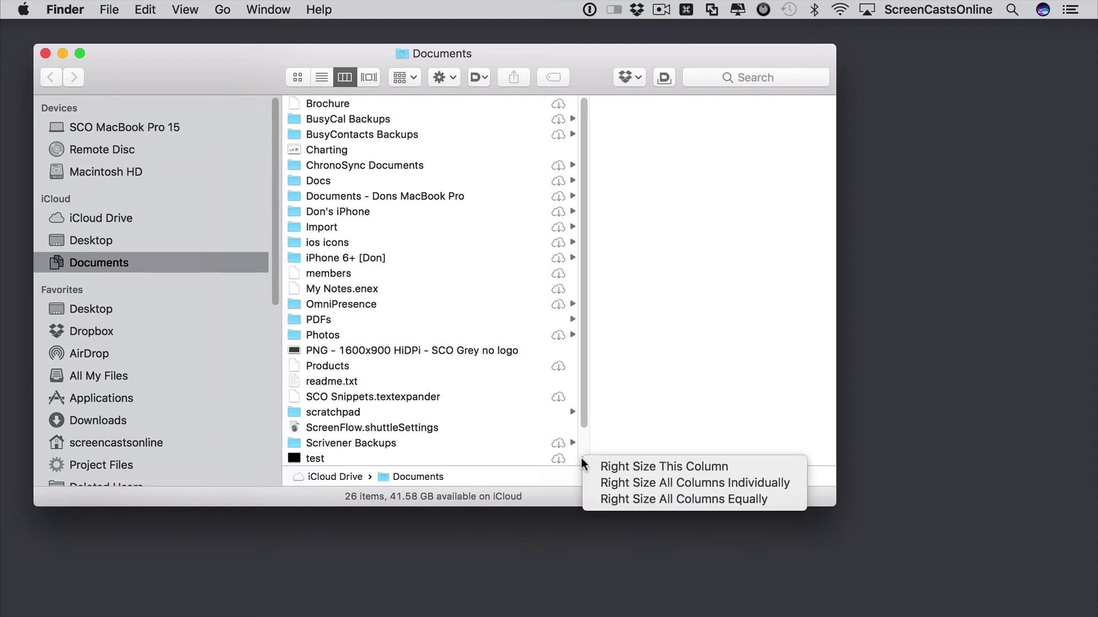